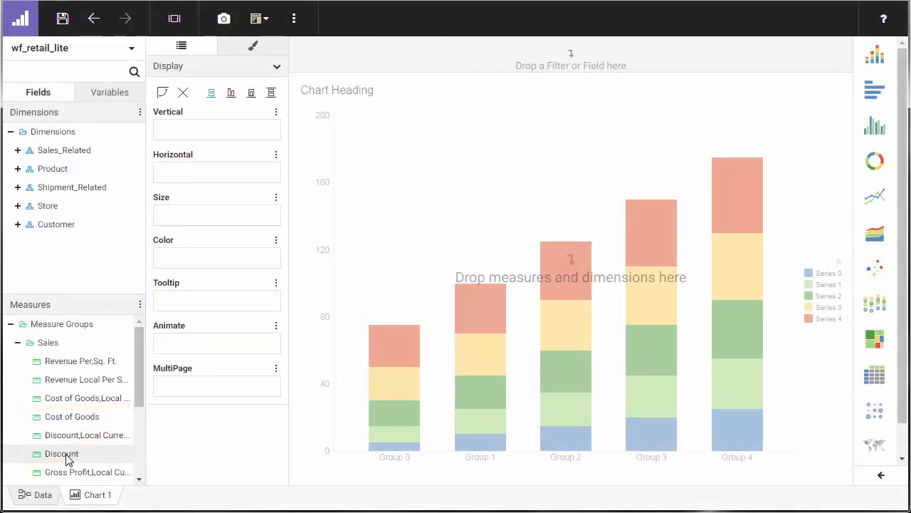
Step: Add Discount to the chart's vertical axis and bin the Cost of Goods values as ranges with a bin width of 250
left_click_drag(67, 454, 195, 131)
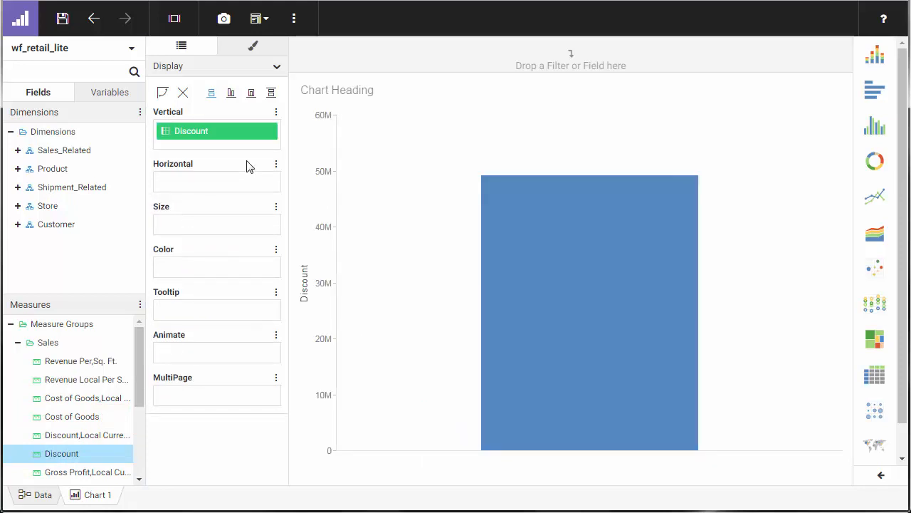
right_click(78, 424)
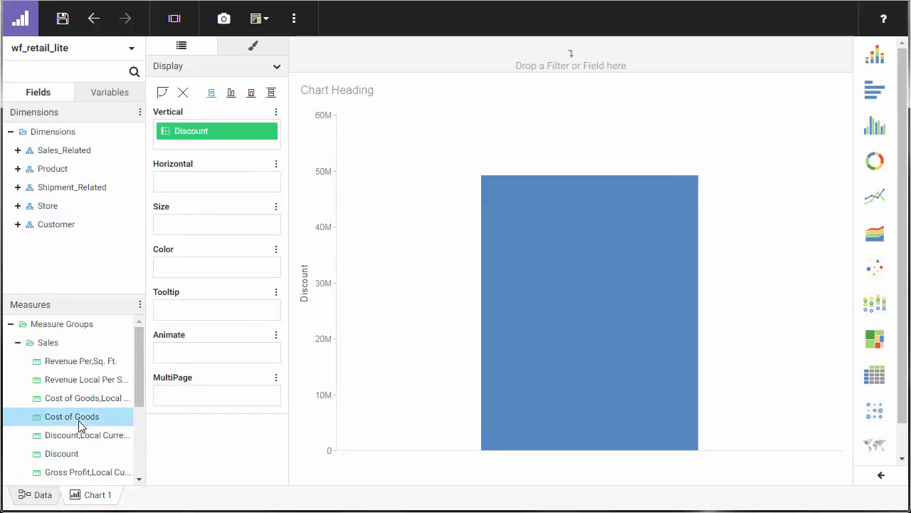
mouse_move(146, 388)
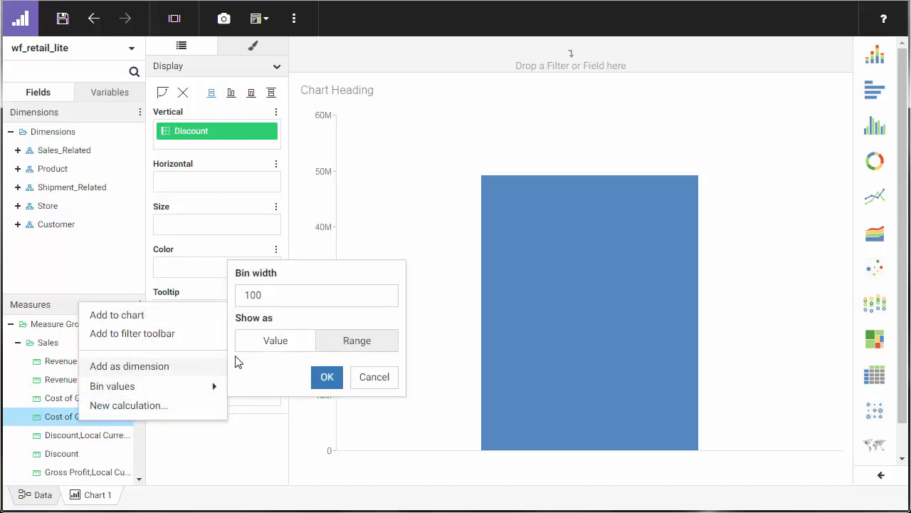
left_click_drag(277, 296, 242, 296)
type("2")
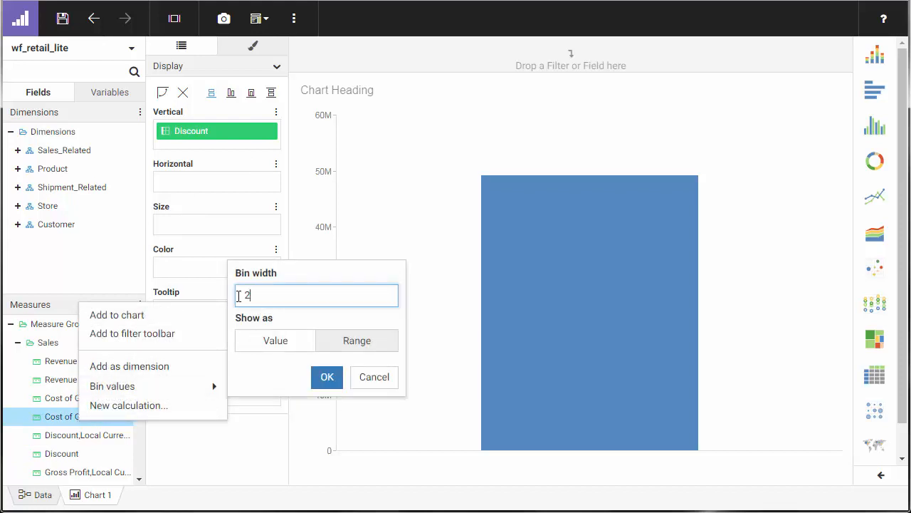
type("50")
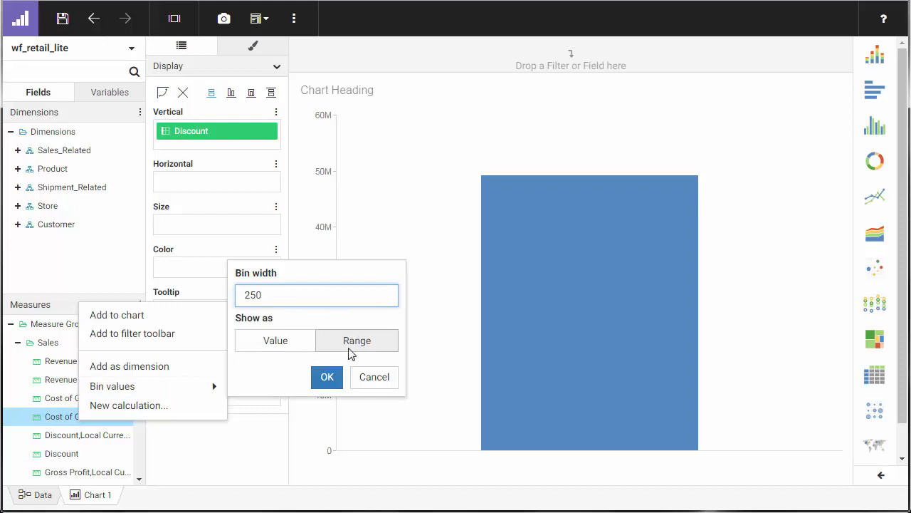
left_click(328, 381)
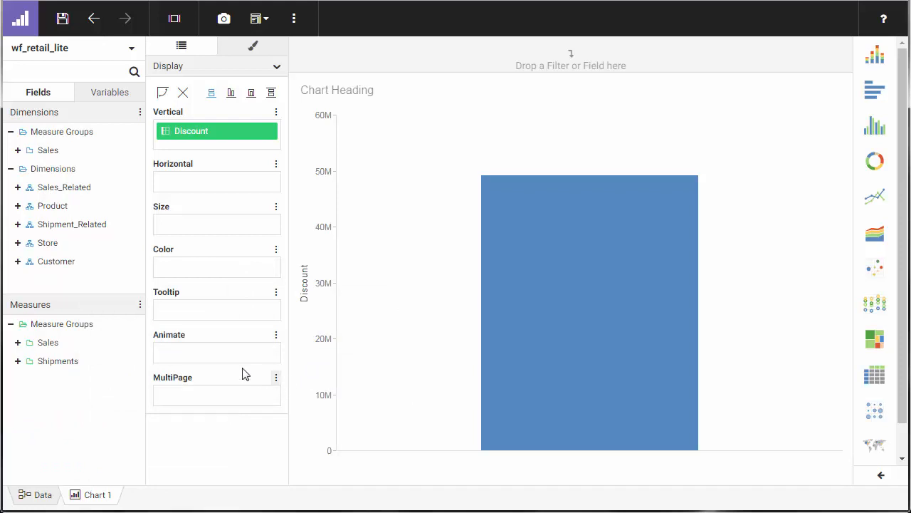
Step: Place the COGS_US_BIN_1 field from the Sales group on the chart's horizontal axis
left_click(18, 150)
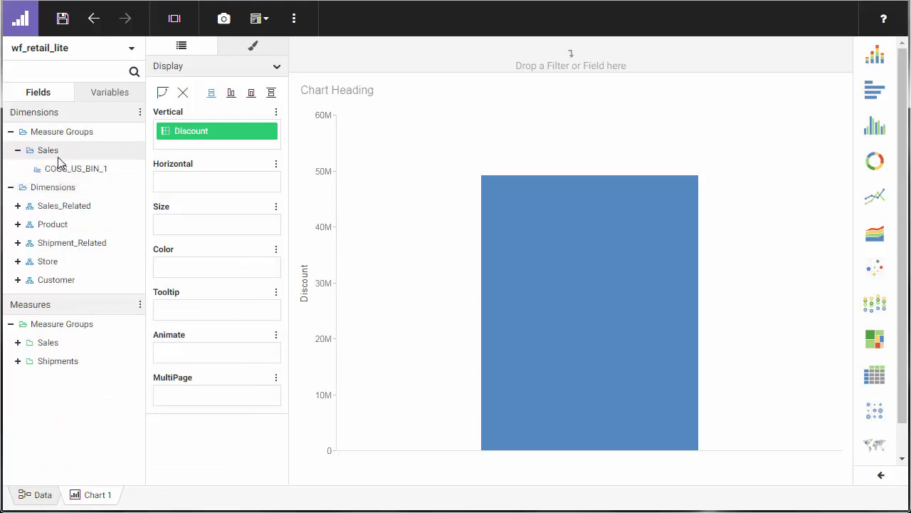
left_click_drag(128, 168, 183, 183)
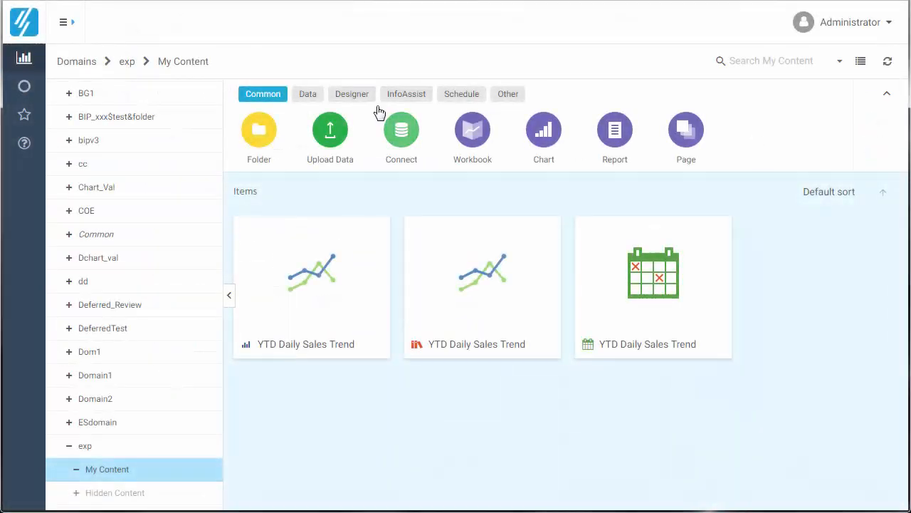
Step: Create a new Designer chart using wf_retail_lite.mas from the wfretail82 folder as the data source
left_click(356, 95)
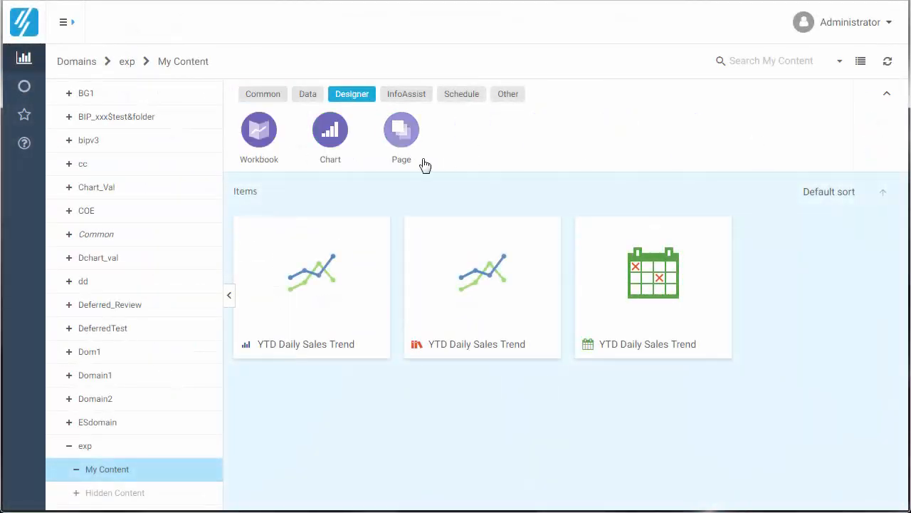
left_click(331, 135)
scroll(466, 224, "down", 4)
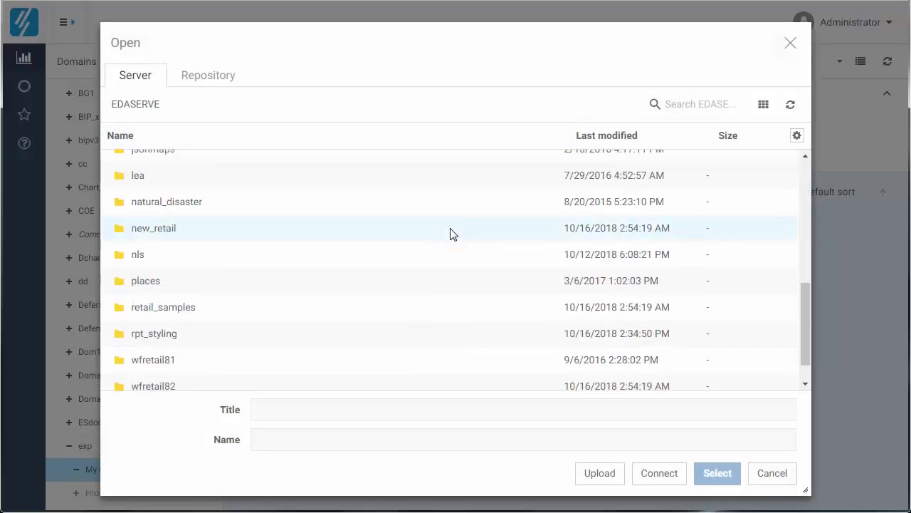
left_click(173, 387)
left_click(238, 346)
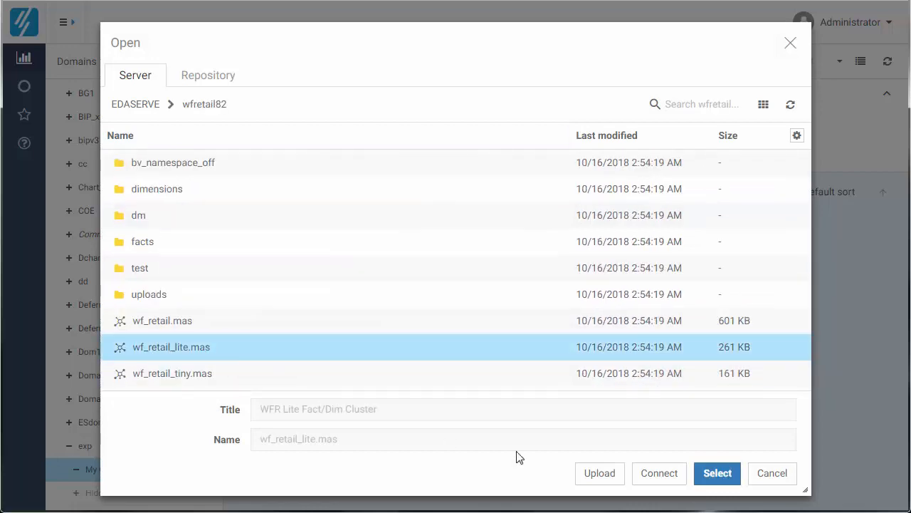
left_click(718, 473)
left_click(18, 342)
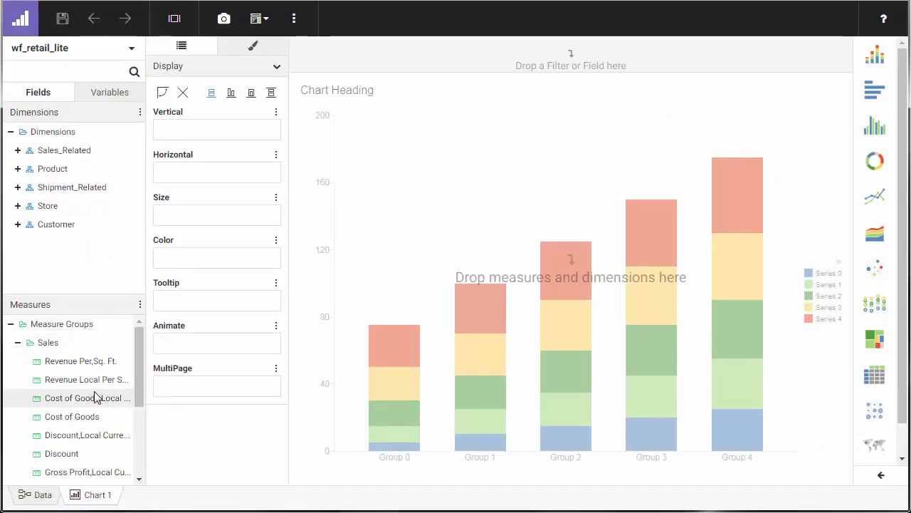
left_click_drag(102, 433, 221, 134)
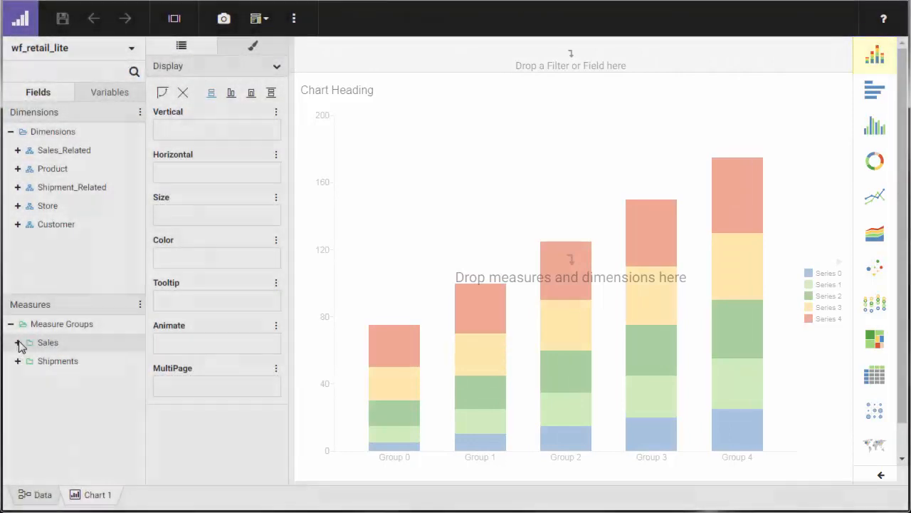
Step: Bin the Revenue measure from the Sales group as ranges with a bin width of 1000
left_click(18, 343)
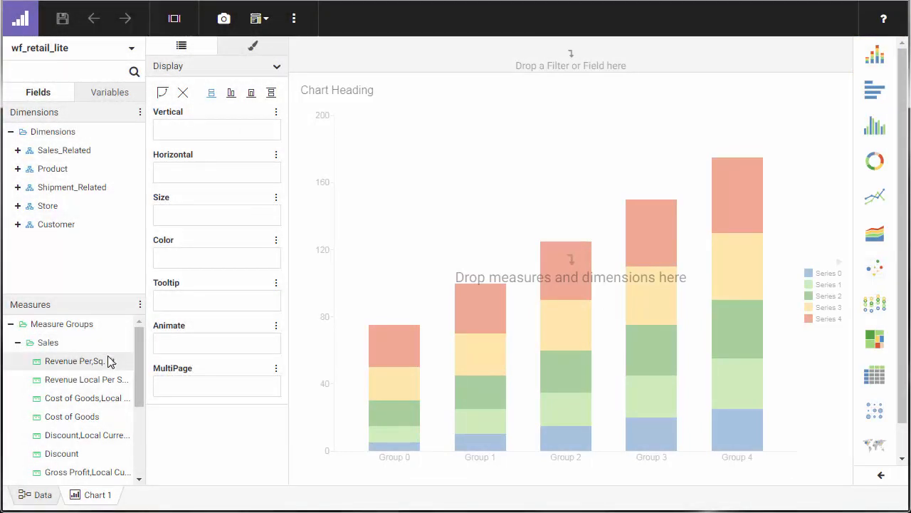
left_click_drag(138, 367, 134, 454)
left_click(64, 443)
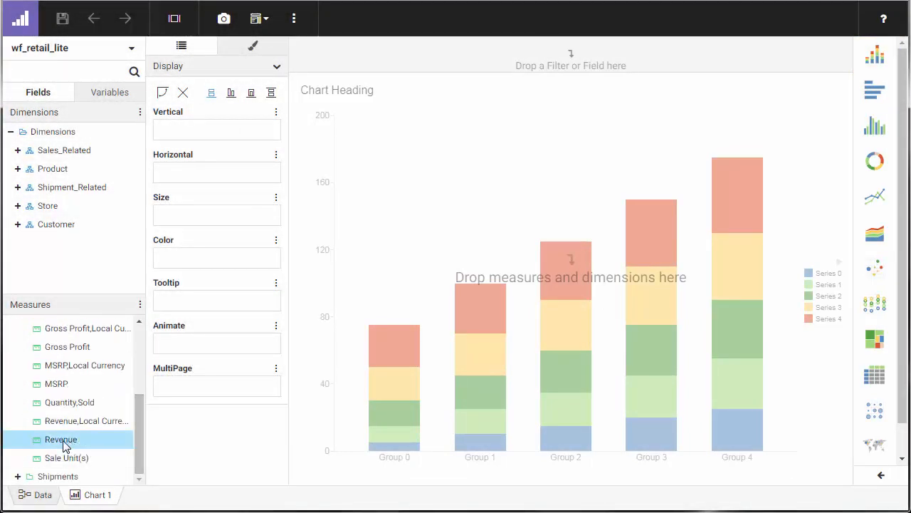
right_click(58, 447)
mouse_move(131, 417)
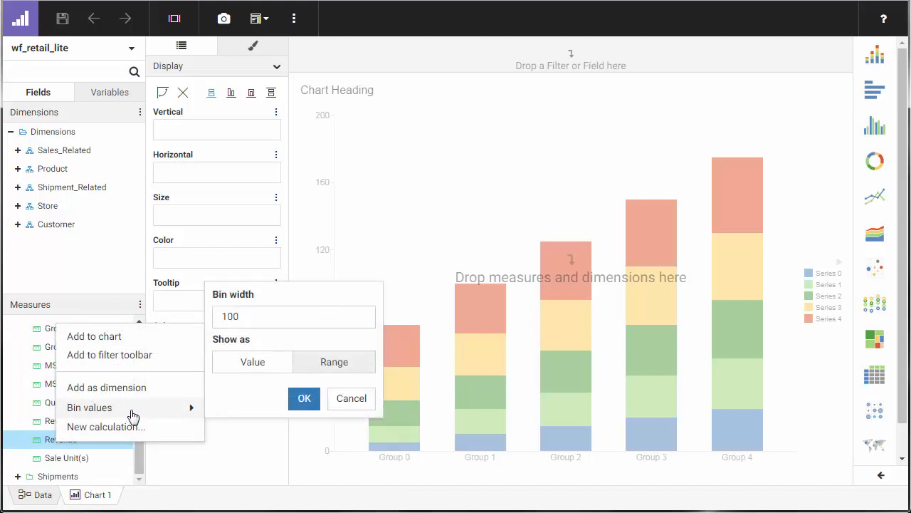
left_click_drag(240, 313, 225, 316)
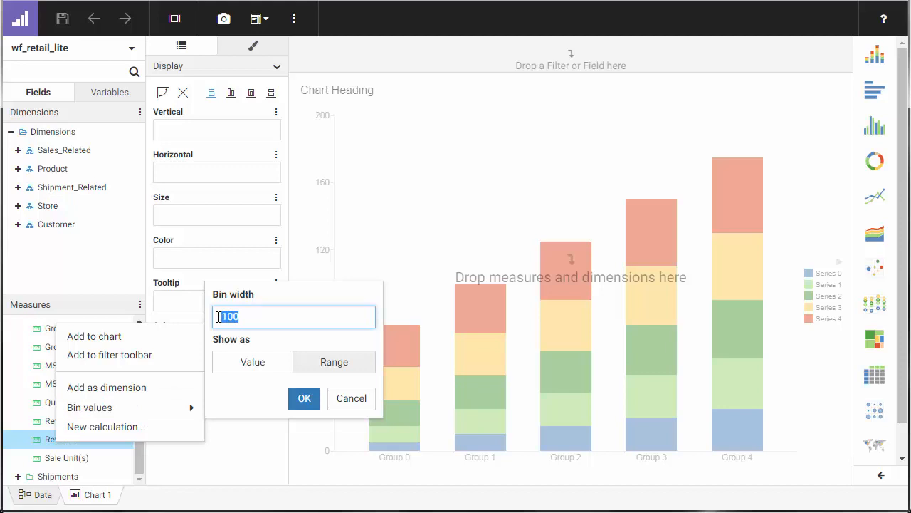
type("1")
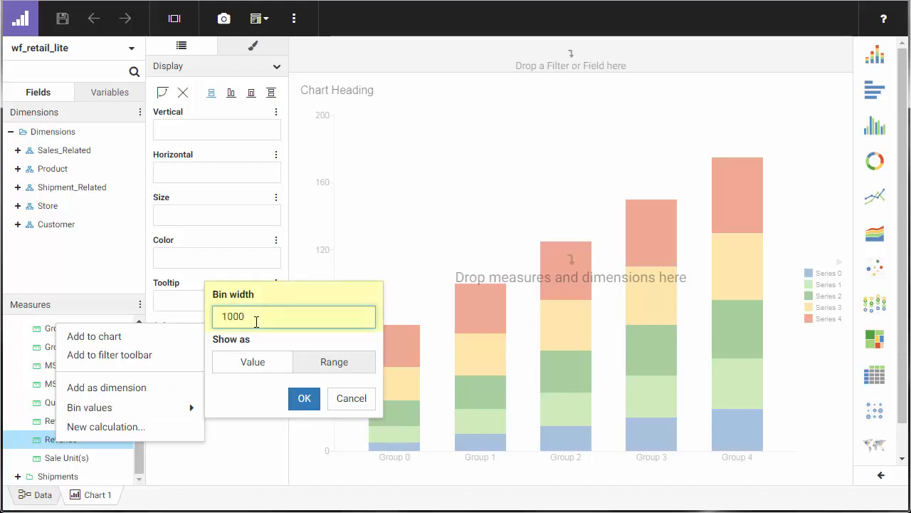
left_click(304, 397)
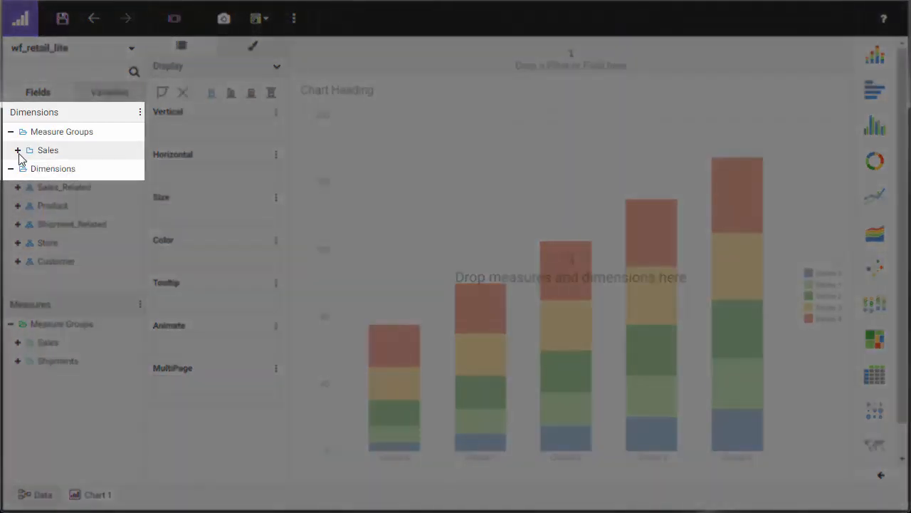
Step: Place REVENUE_US_BIN_1 on the horizontal axis and the Revenue measure on the vertical axis of the chart
left_click(17, 152)
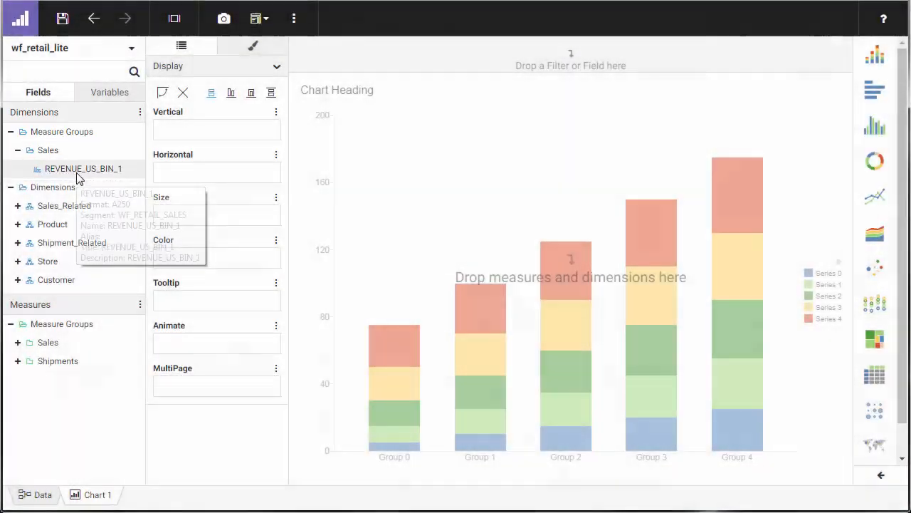
left_click_drag(78, 175, 195, 173)
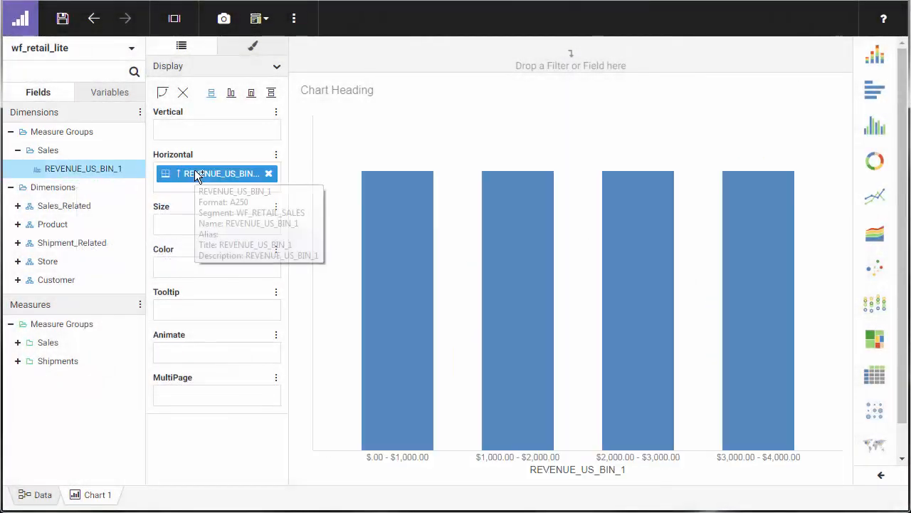
left_click(18, 342)
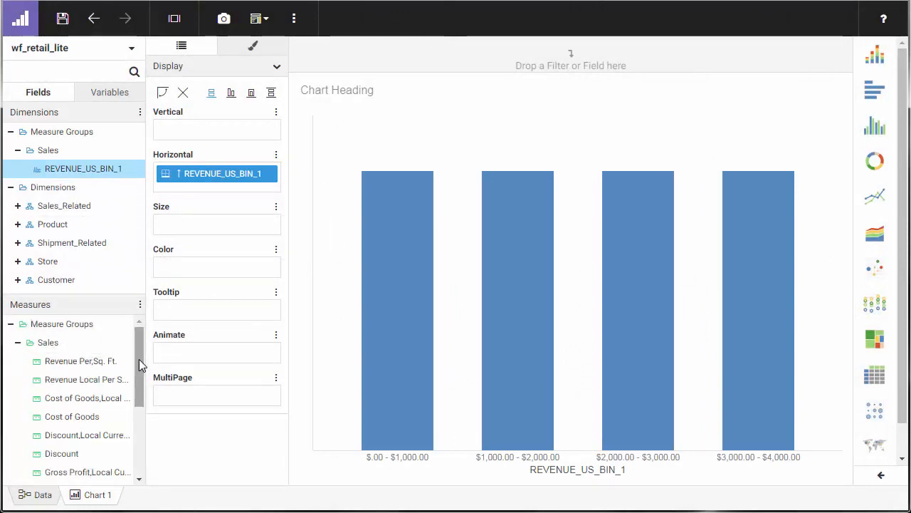
left_click_drag(139, 363, 139, 431)
left_click(76, 440)
left_click_drag(75, 436, 205, 134)
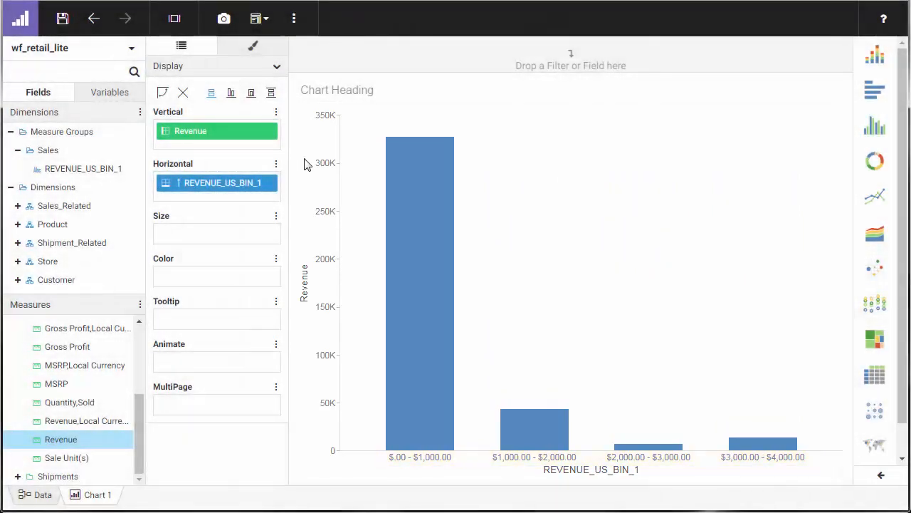
Step: Remove REVENUE_US_BIN_1 from the horizontal axis and set its bin width to 500
left_click_drag(280, 184, 118, 185)
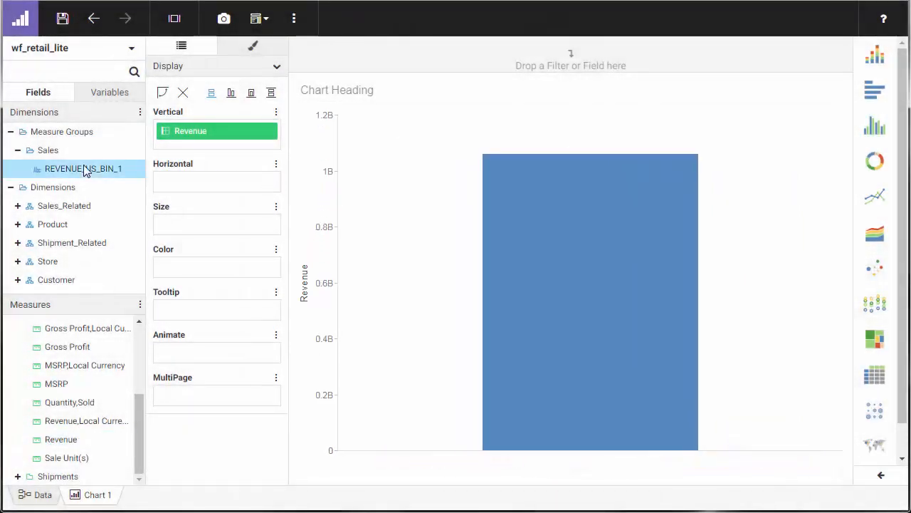
right_click(84, 168)
mouse_move(137, 246)
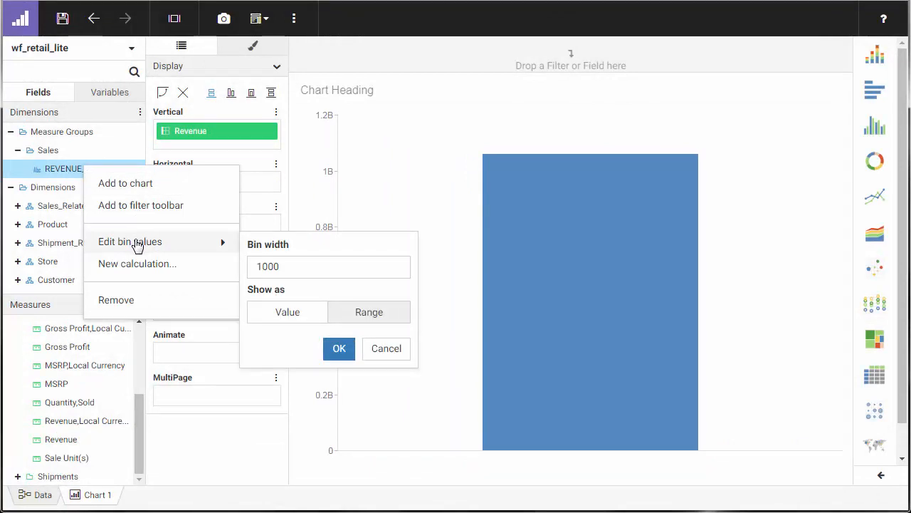
left_click_drag(288, 267, 252, 268)
type("500")
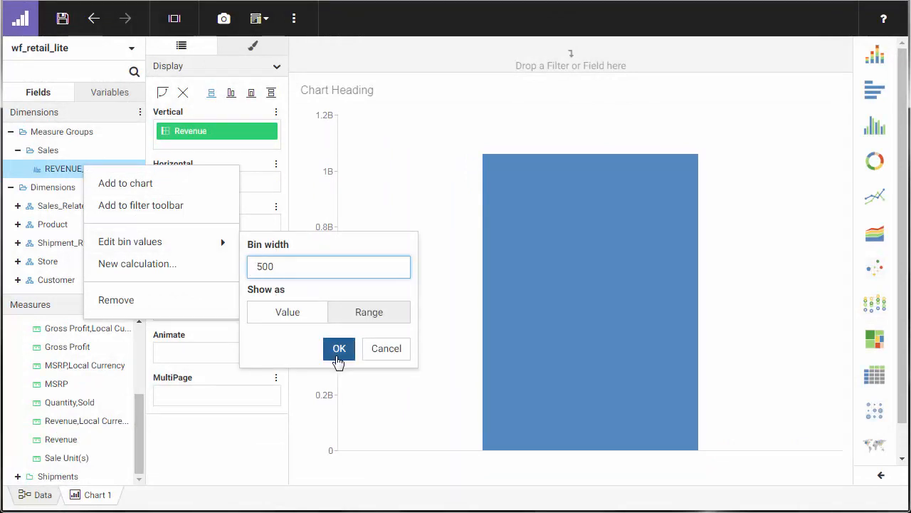
left_click(339, 356)
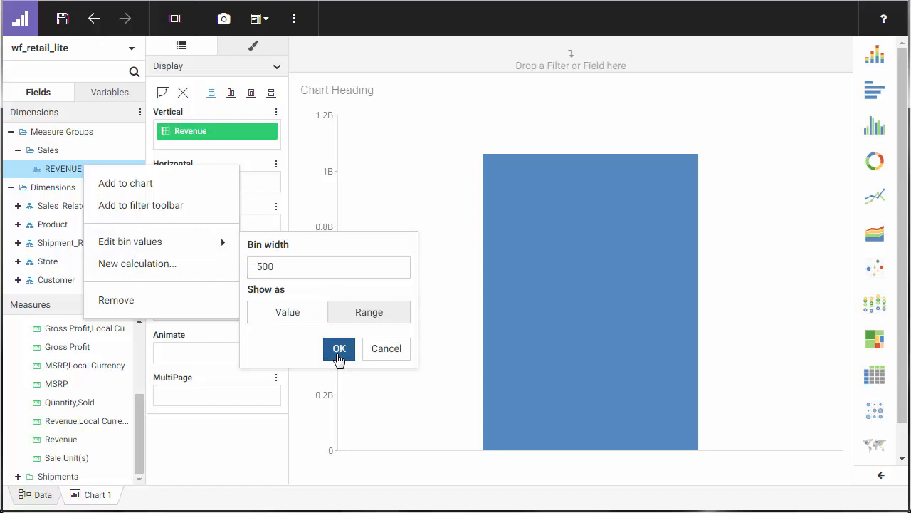
Step: Add the edited REVENUE_US_BIN_1 field back to the chart's horizontal axis
left_click(17, 149)
left_click_drag(67, 171, 188, 185)
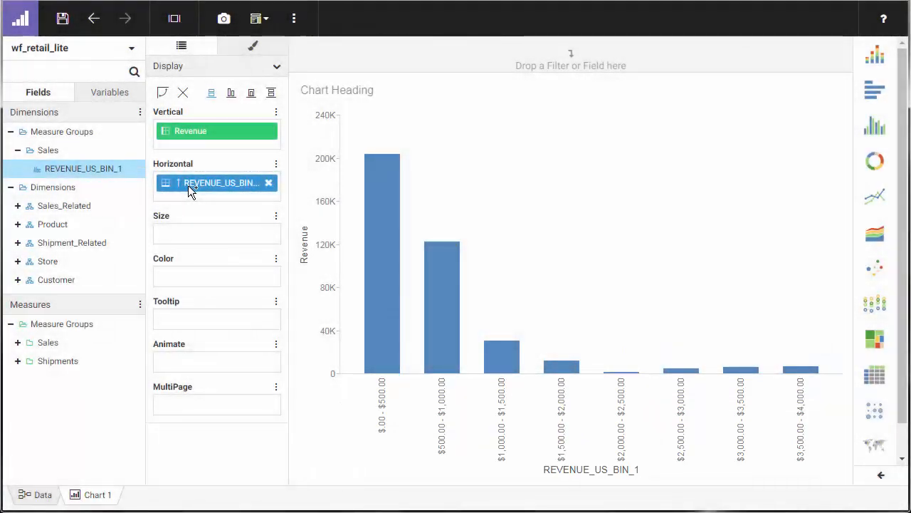
Step: View the bin settings of the REVENUE_US_BIN_1 field on the horizontal axis and close them without saving changes
right_click(188, 185)
mouse_move(300, 374)
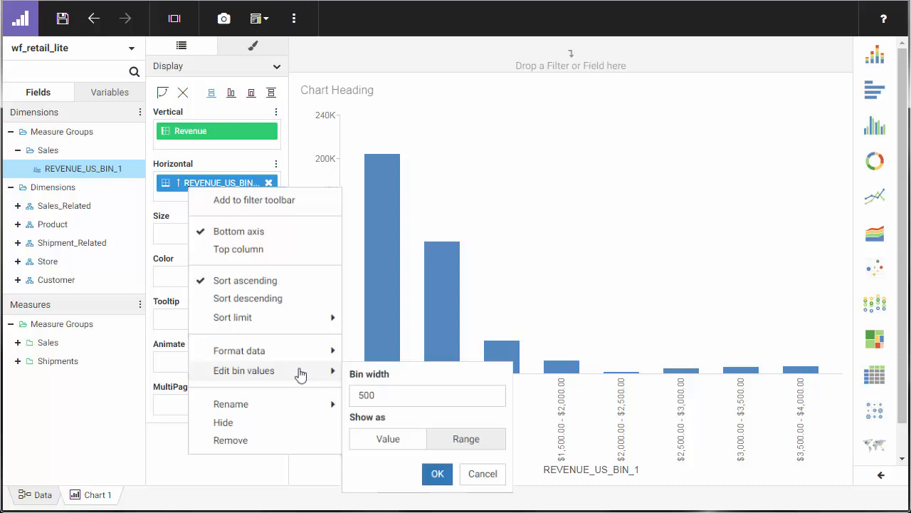
left_click(482, 473)
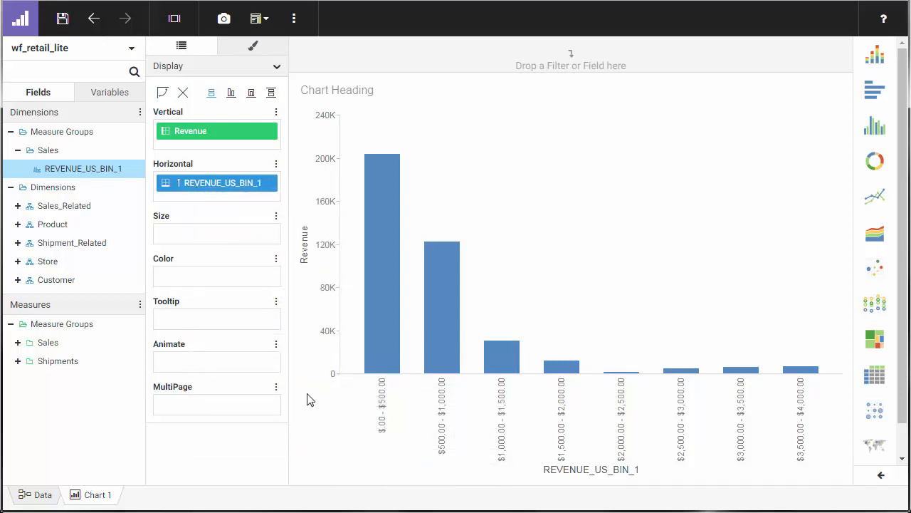
Step: Clear the chart, bin the Cost of Goods measure as ranges with a bin width of 100, and expand the Sales bin fields
left_click(183, 93)
left_click(18, 342)
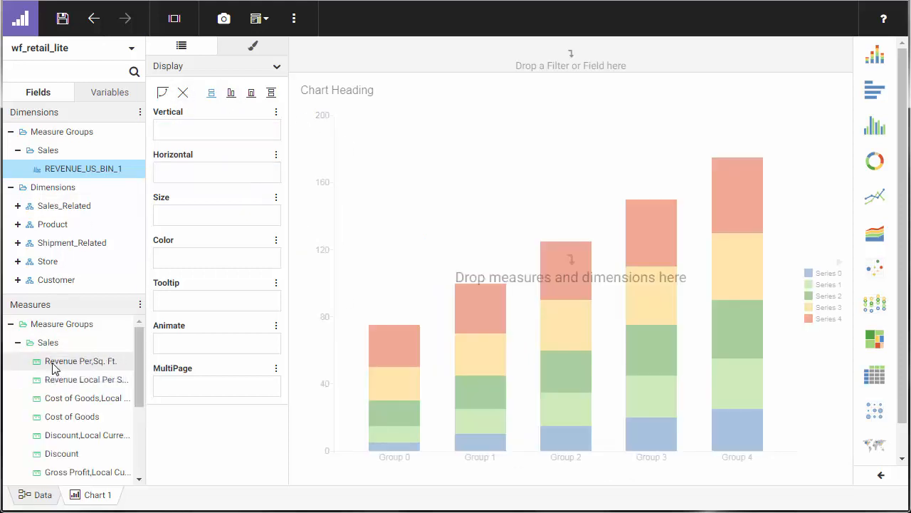
scroll(42, 360, "down", 2)
left_click(70, 345)
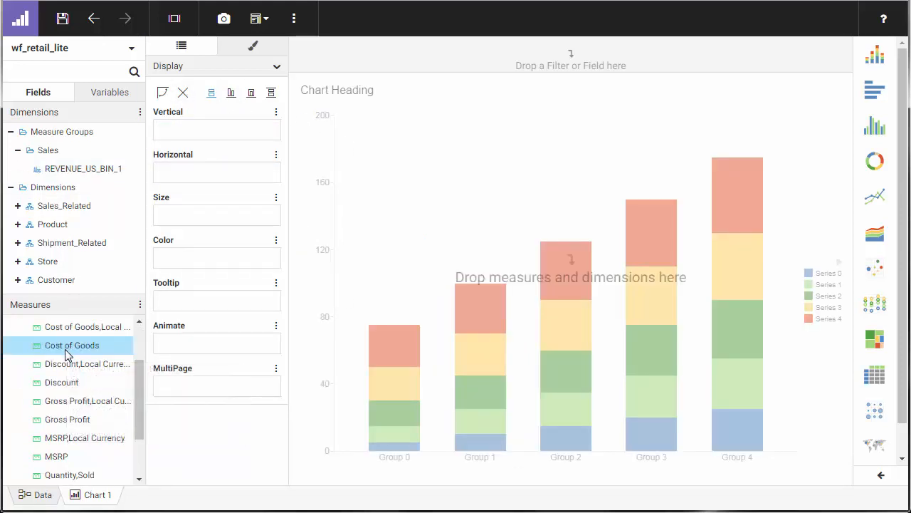
right_click(65, 349)
mouse_move(122, 433)
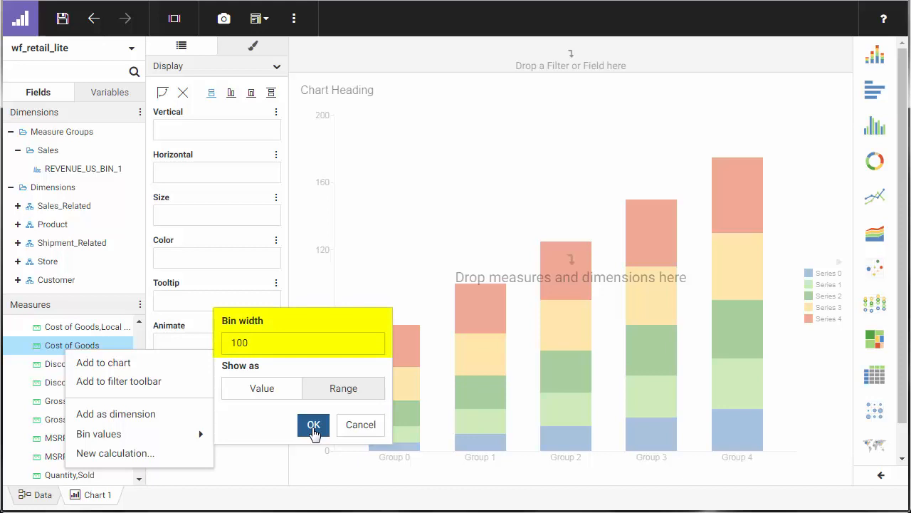
left_click(314, 425)
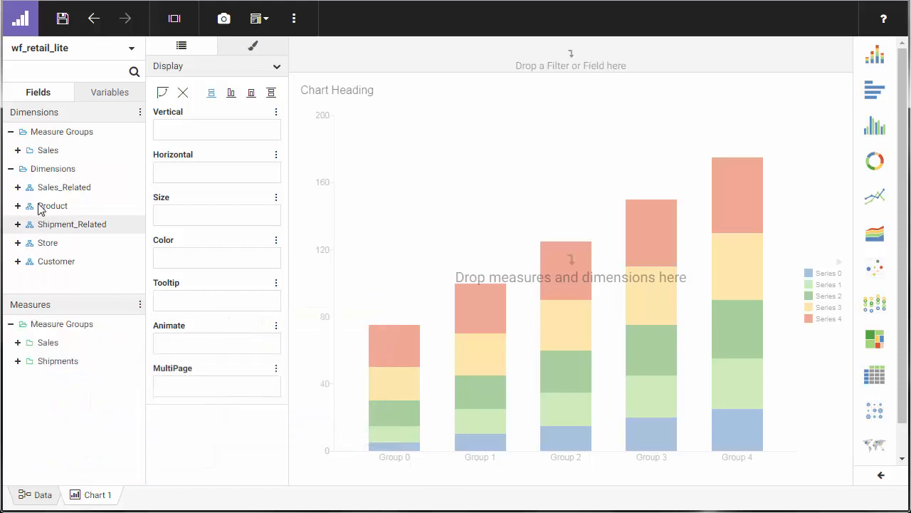
left_click(18, 151)
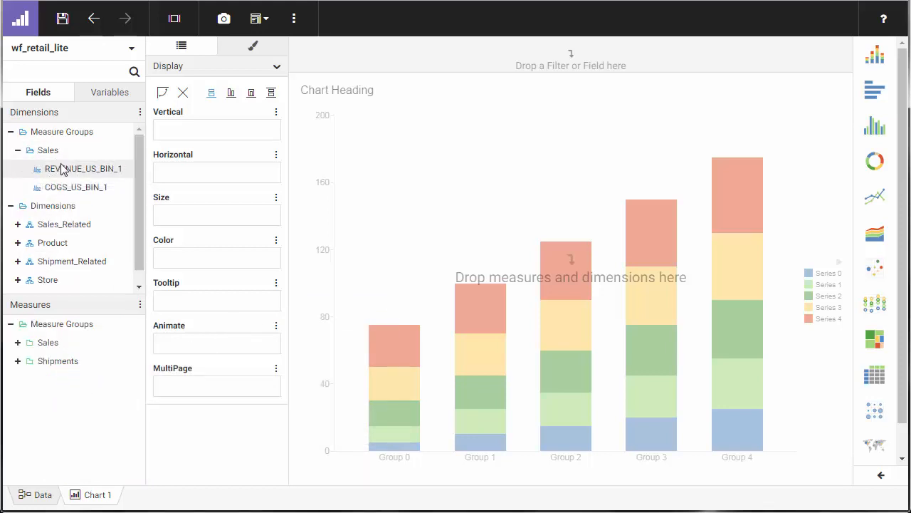
Step: Add COGS_US_BIN_1 to the chart's horizontal axis and the Discount sales measure to its vertical axis
mouse_move(57, 194)
left_click_drag(57, 191, 177, 170)
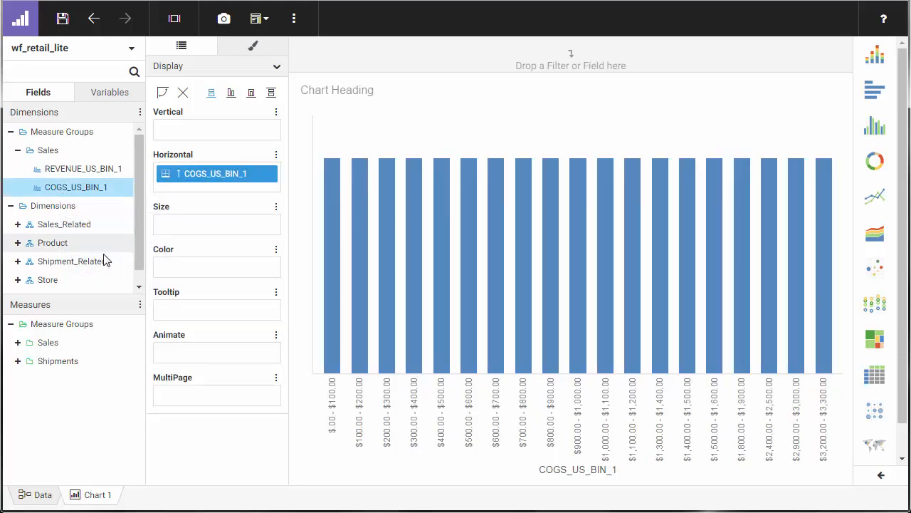
left_click(18, 343)
scroll(42, 363, "down", 2)
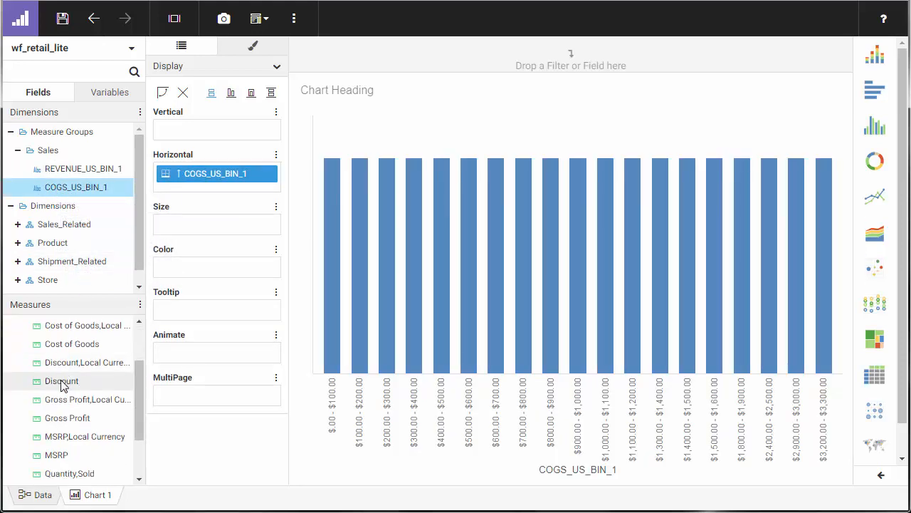
left_click_drag(60, 380, 192, 136)
left_click_drag(243, 178, 242, 179)
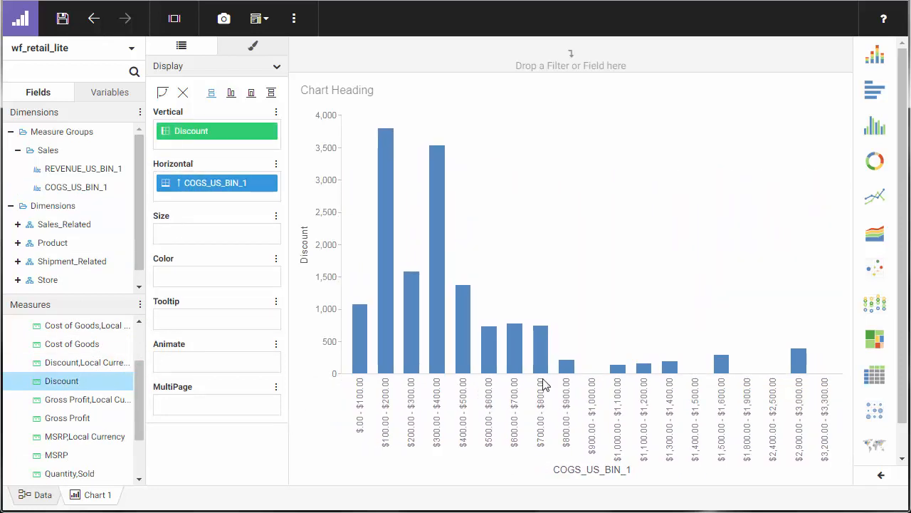
Step: Try the area and matrix marker chart types, and change the binned Cost of Goods chart to a scatter plot
left_click(877, 236)
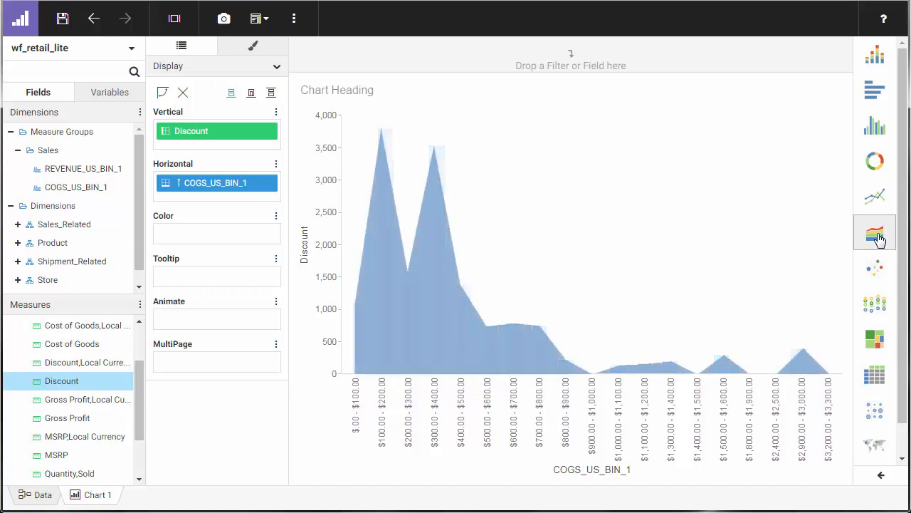
left_click(877, 412)
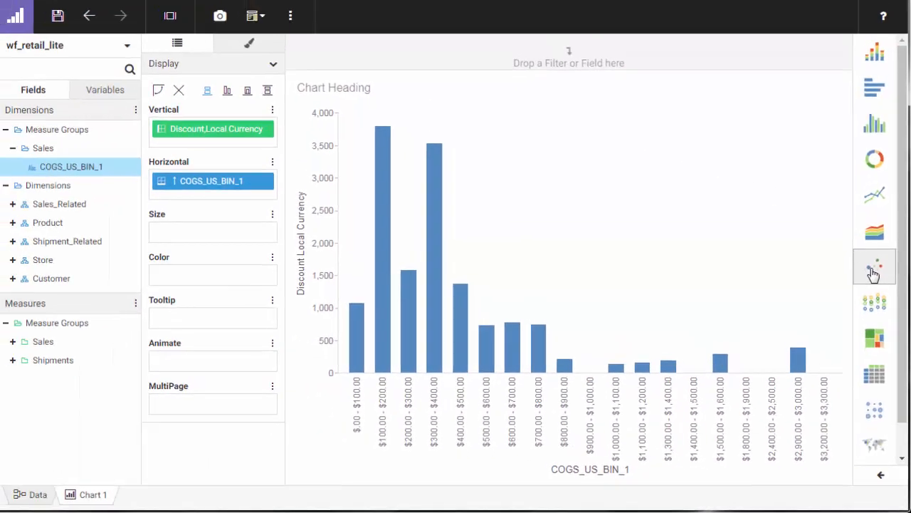
left_click(867, 196)
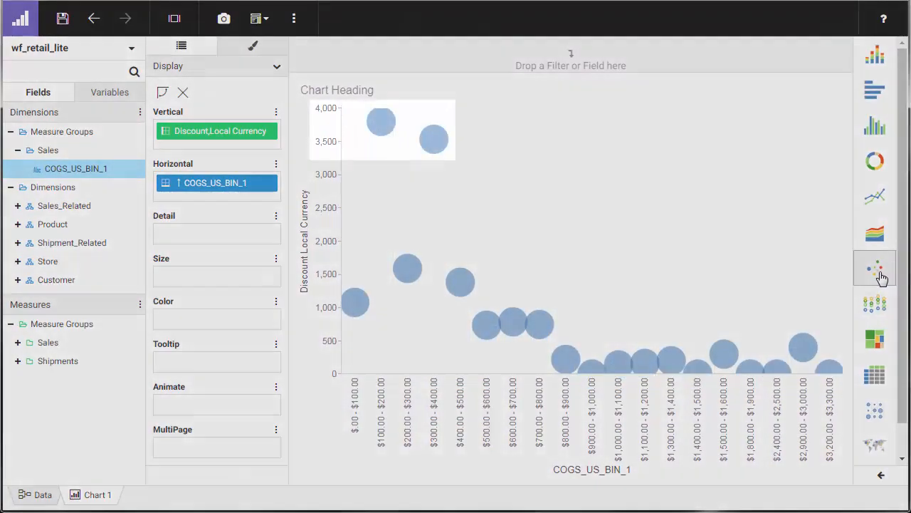